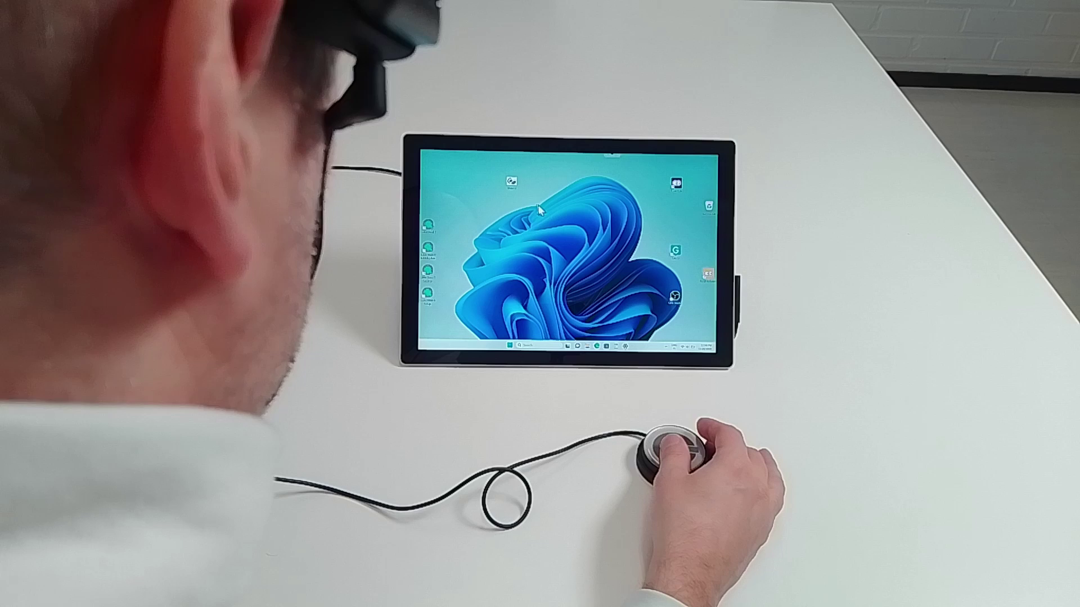
double_click(512, 184)
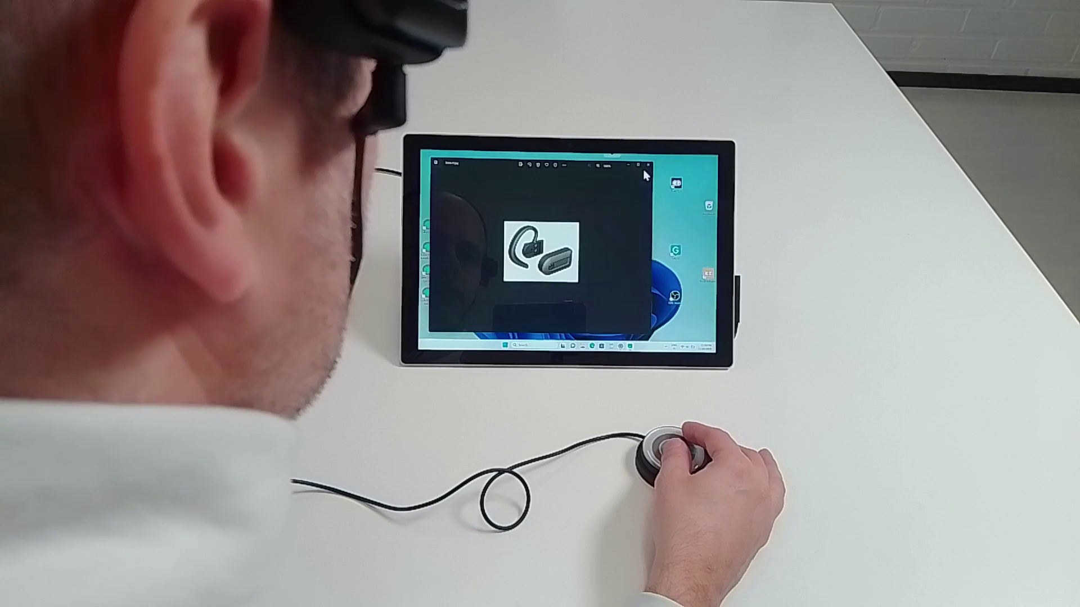
left_click(646, 172)
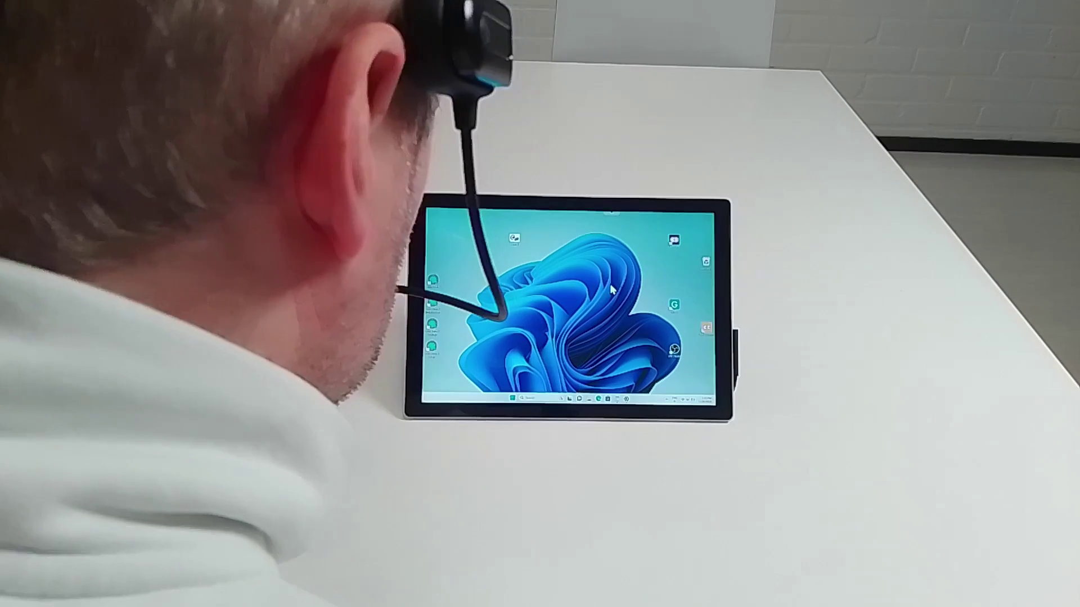
double_click(516, 240)
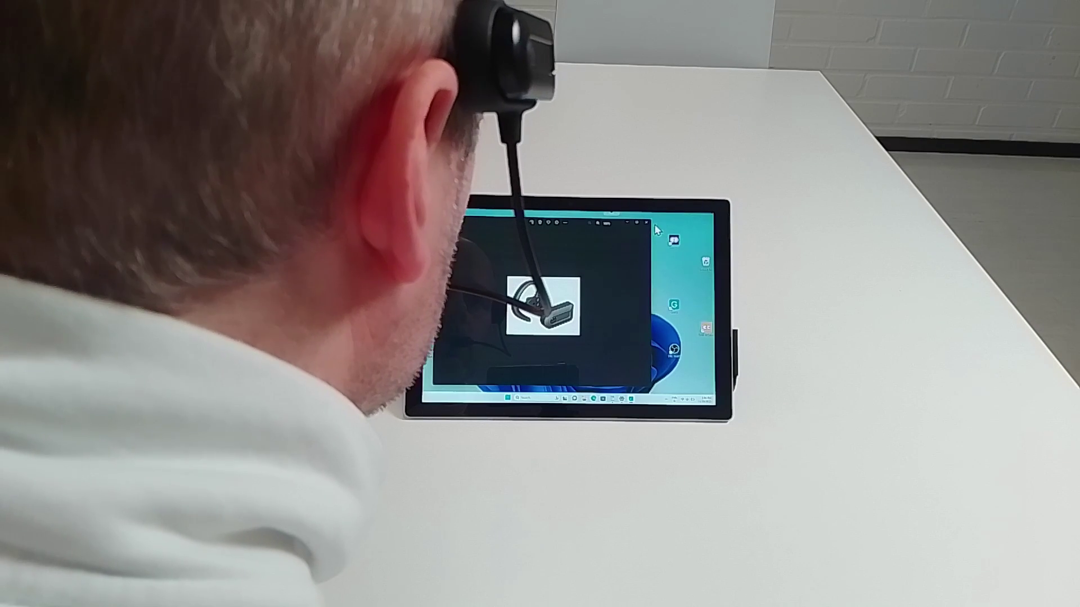
left_click(647, 225)
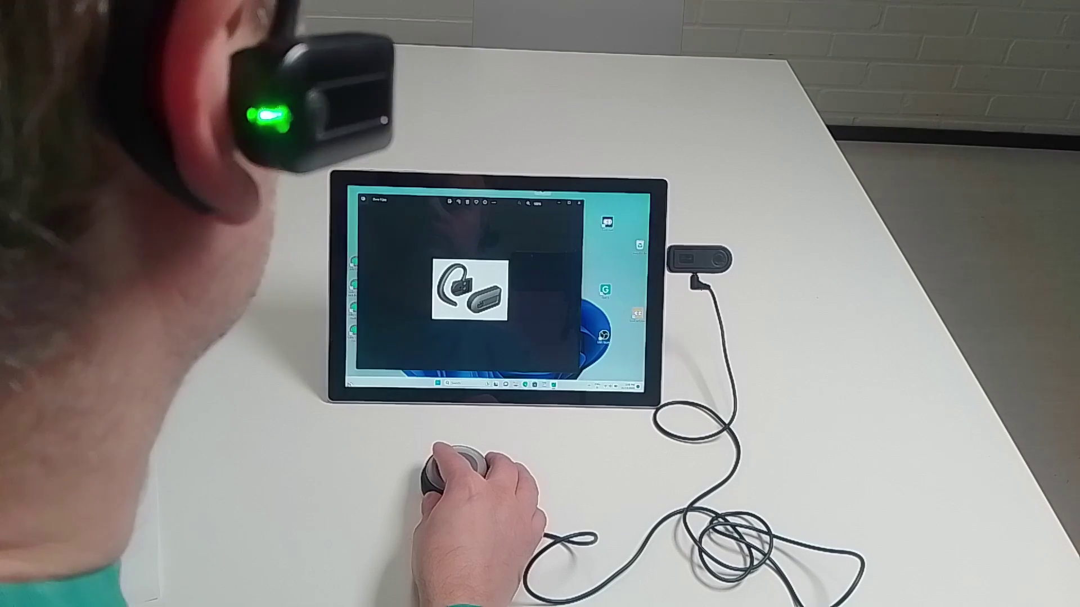
left_click(578, 203)
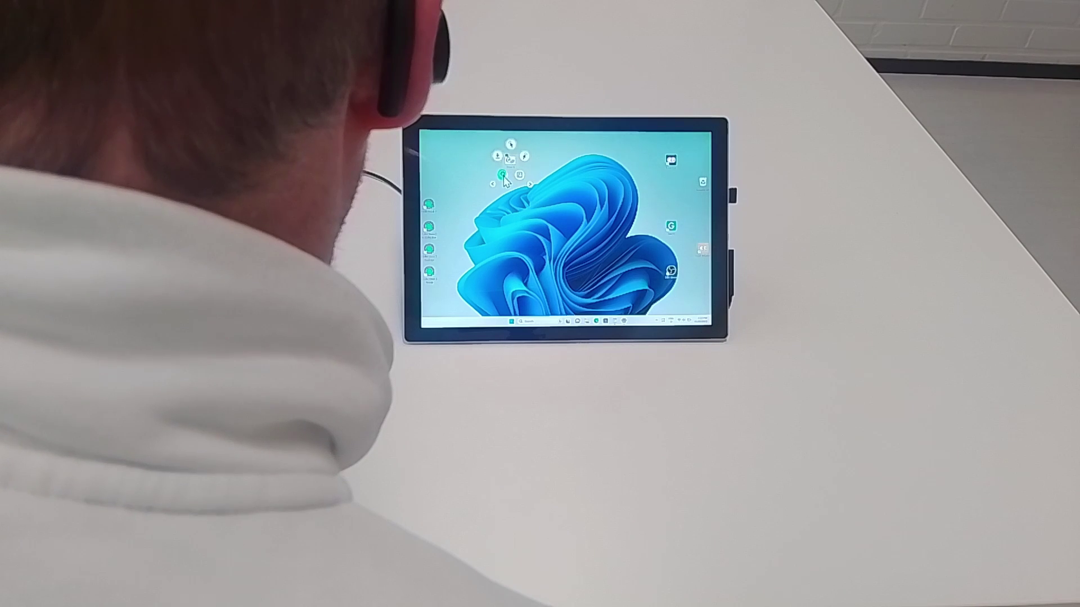
double_click(510, 160)
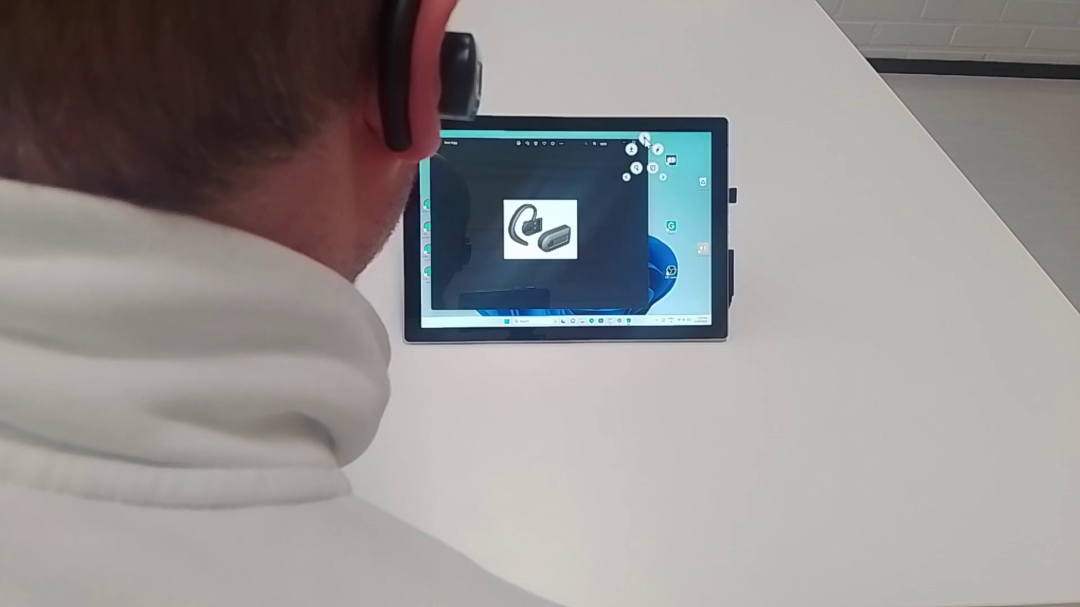
left_click(645, 137)
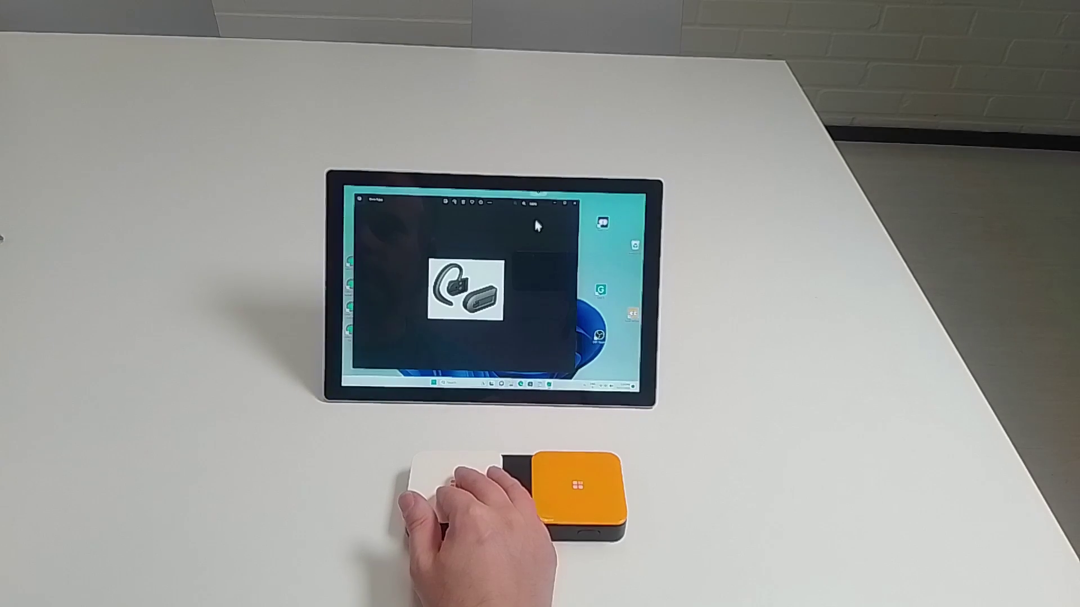
left_click(577, 209)
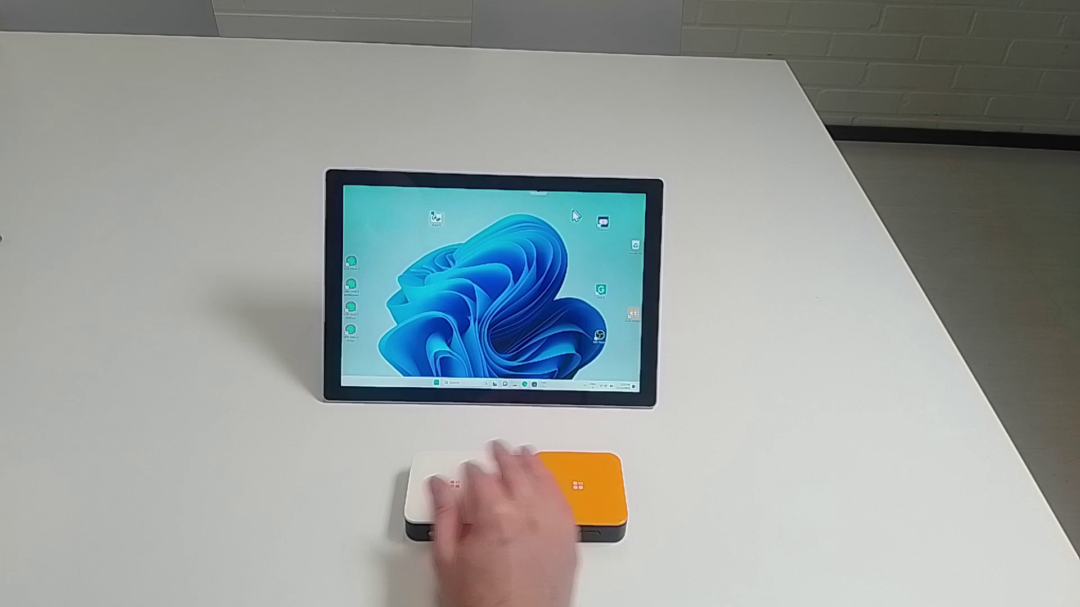
right_click(521, 271)
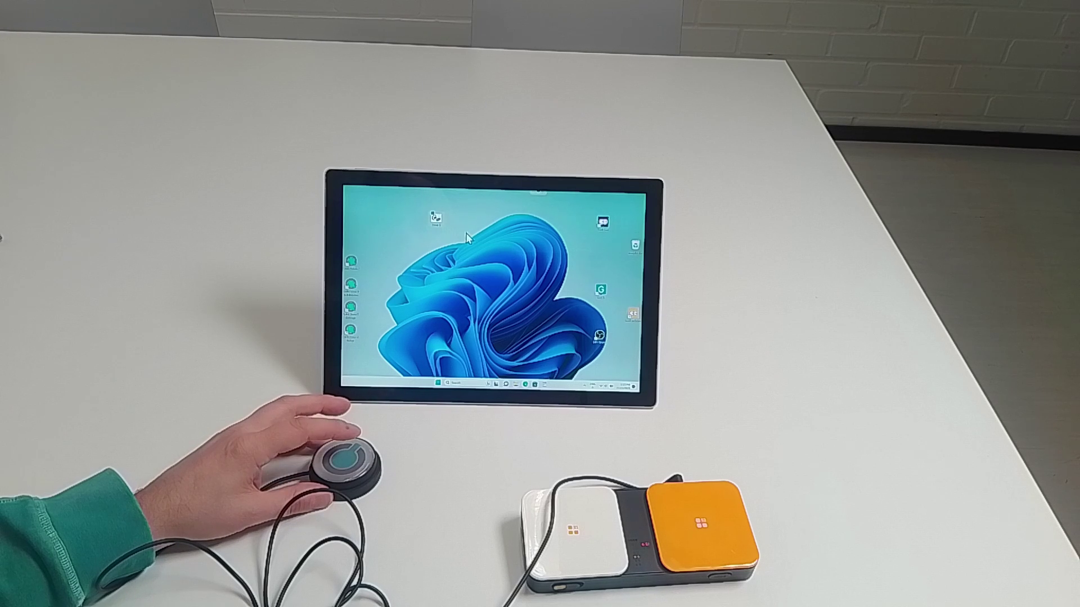
double_click(438, 220)
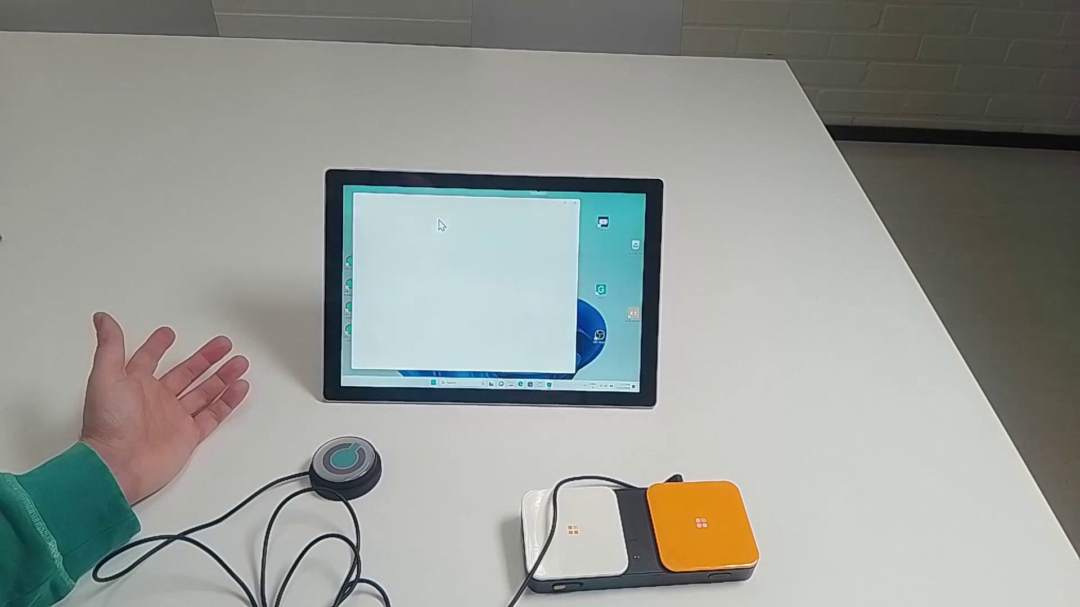
left_click(573, 202)
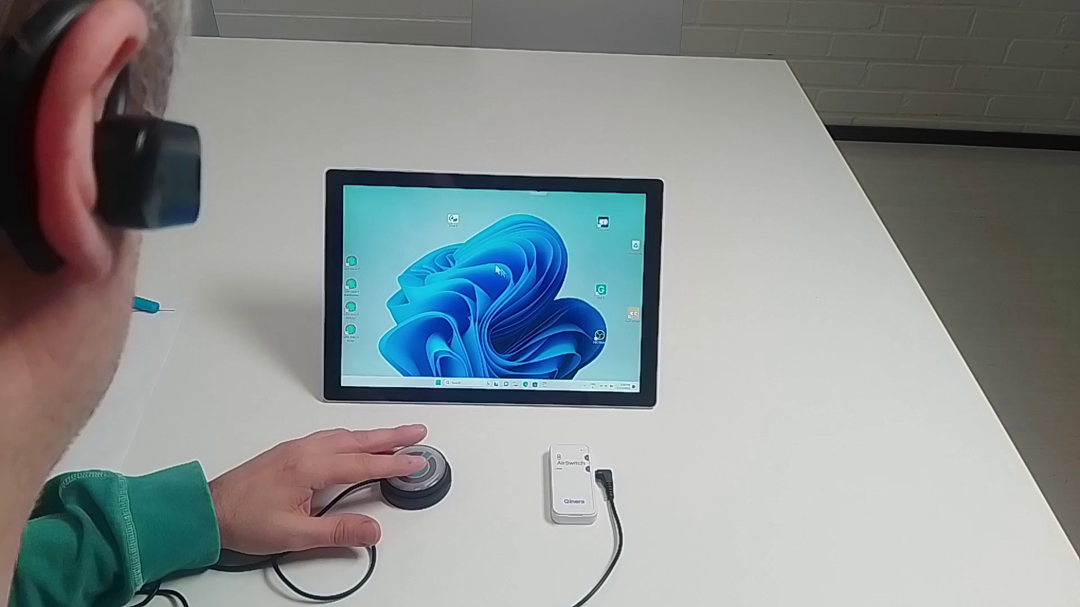
double_click(454, 221)
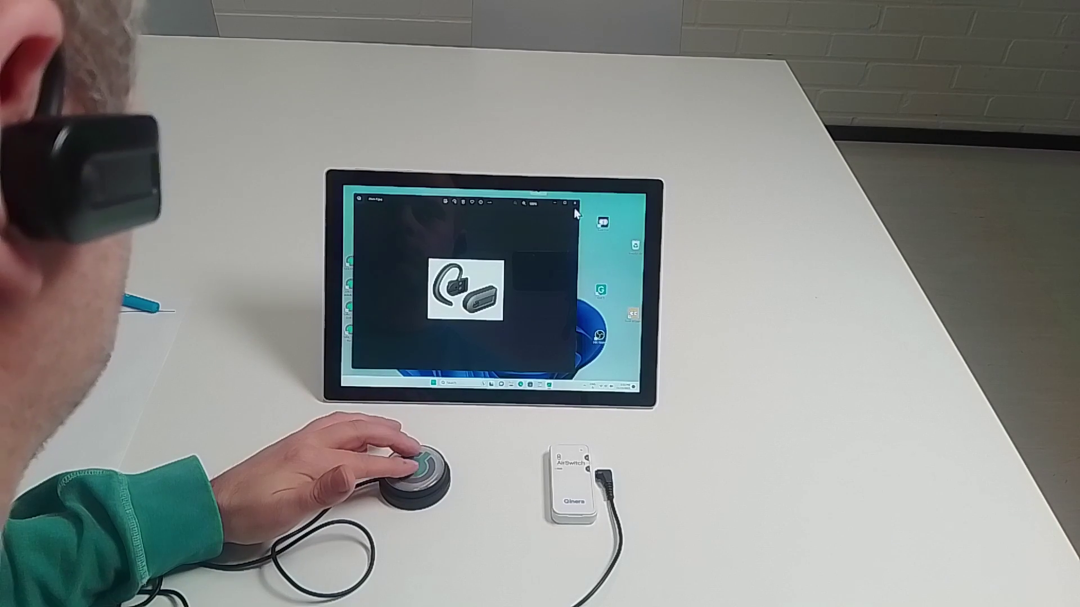
left_click(576, 205)
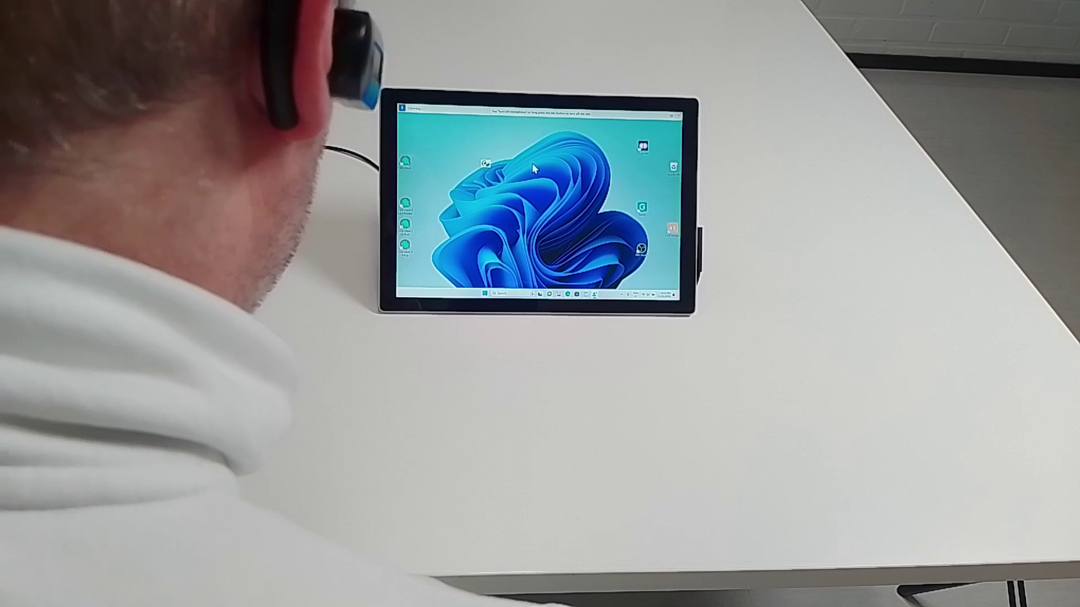
double_click(485, 169)
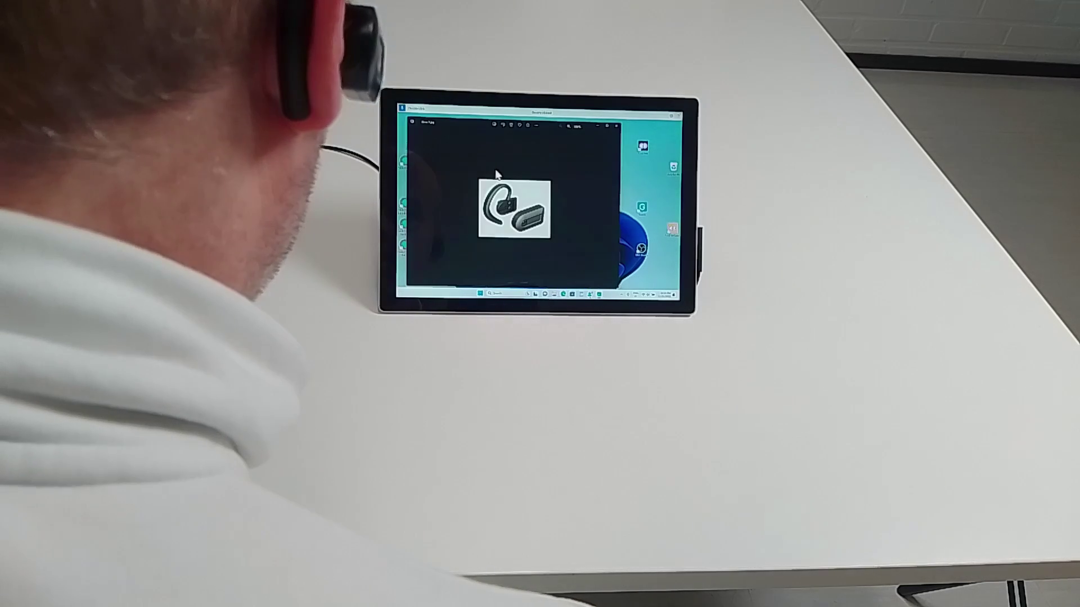